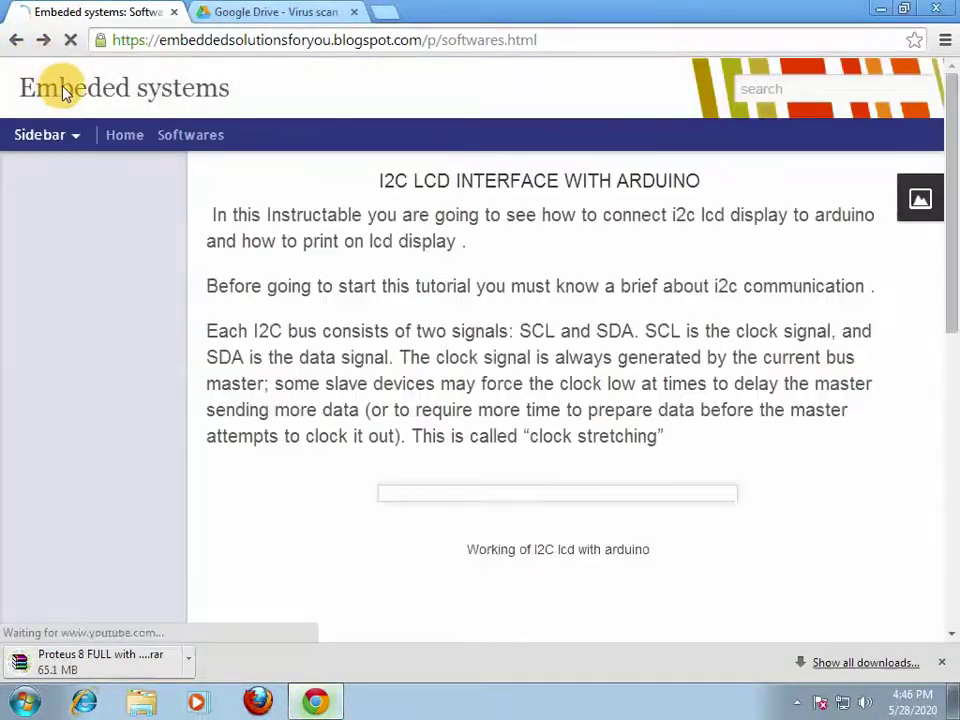
Download the Arduino Library for Proteus archive from the Softwares page of the Embeded systems blog.
left_click(196, 137)
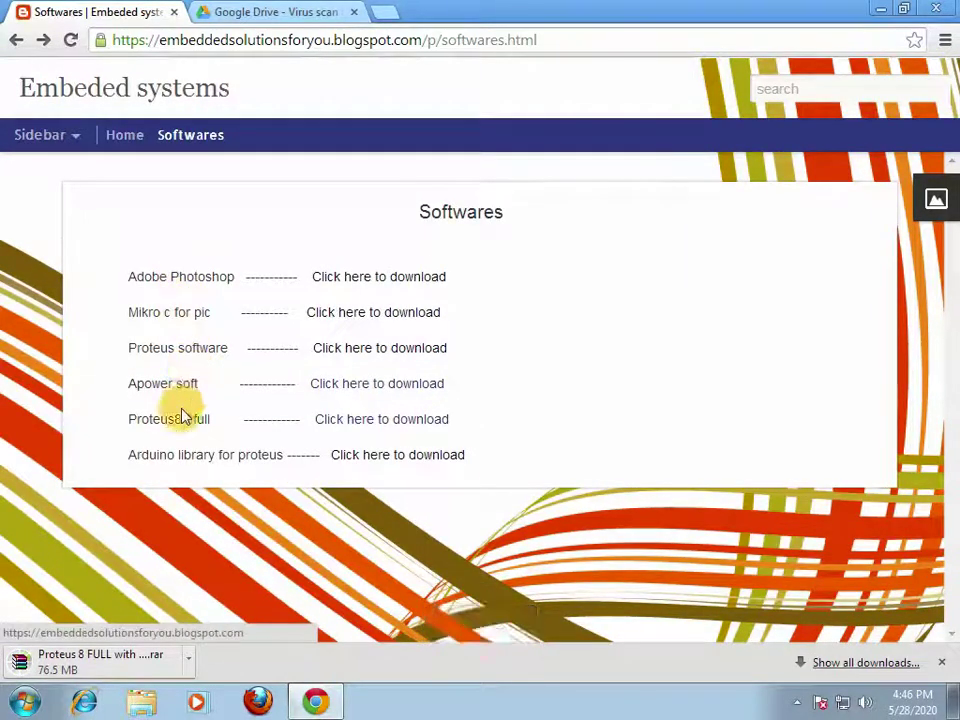
left_click(356, 458)
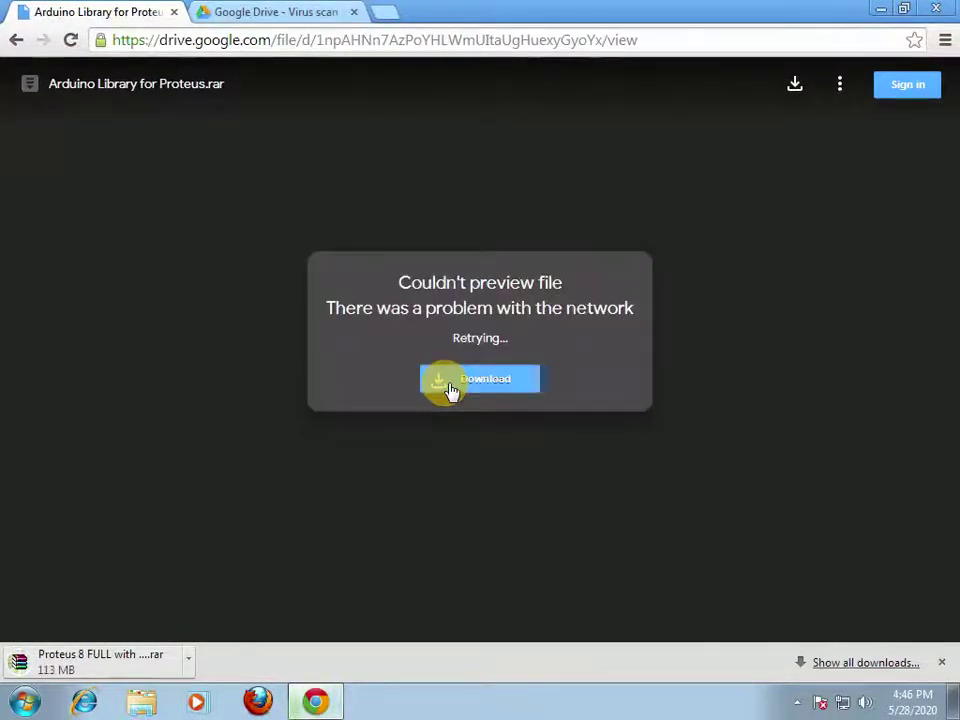
left_click(449, 388)
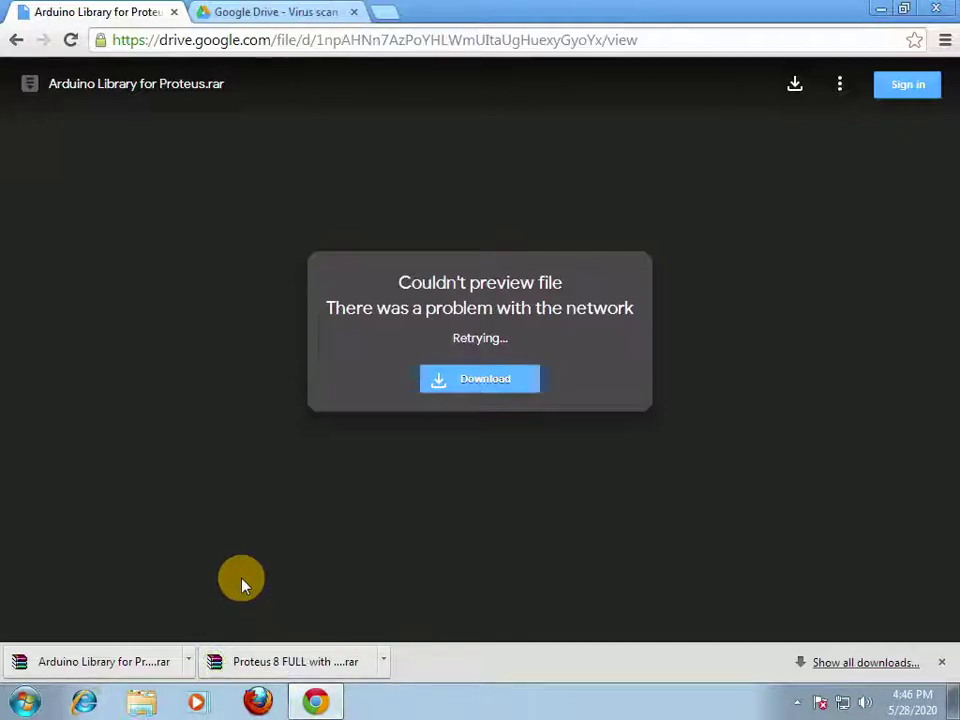
Show the downloaded Proteus 8 archive in the Downloads folder, close the browser and extract the archive in place.
right_click(306, 662)
left_click(328, 609)
left_click(942, 9)
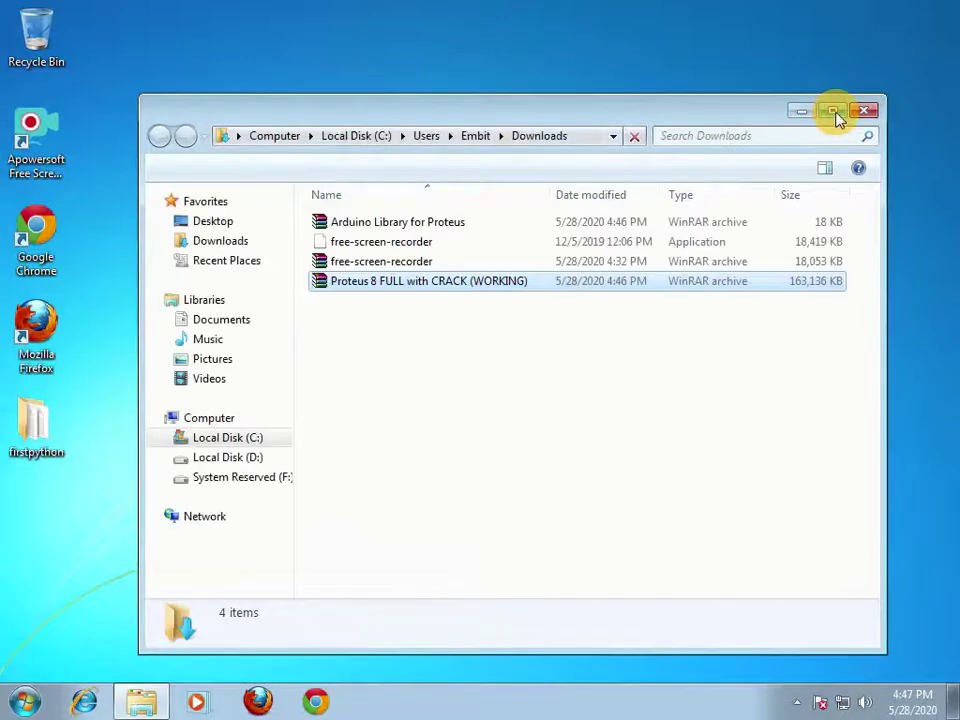
left_click(835, 112)
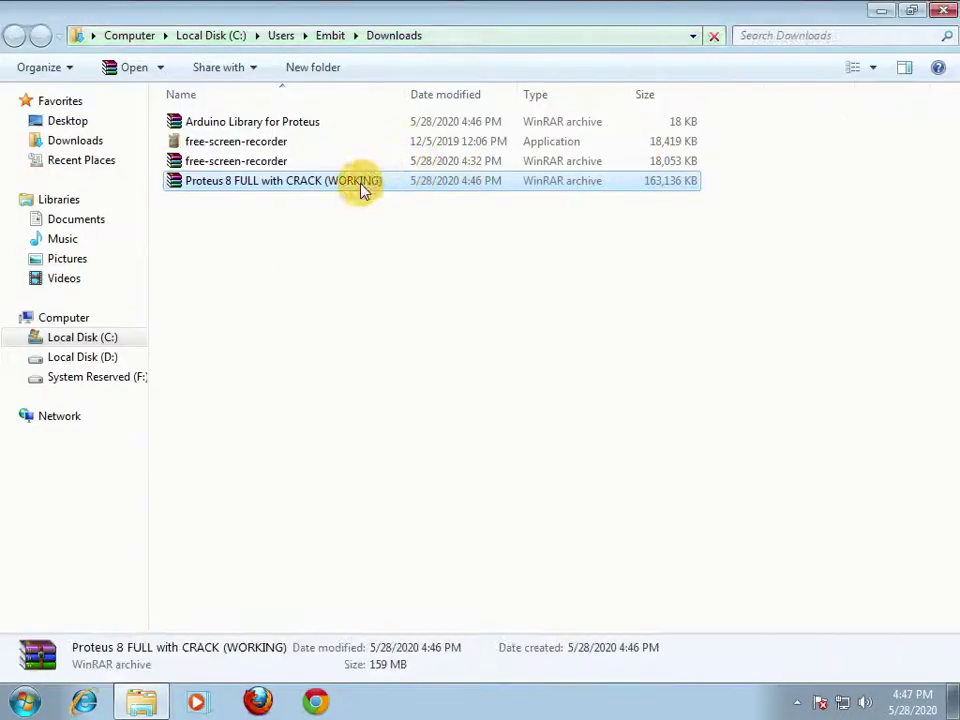
right_click(363, 188)
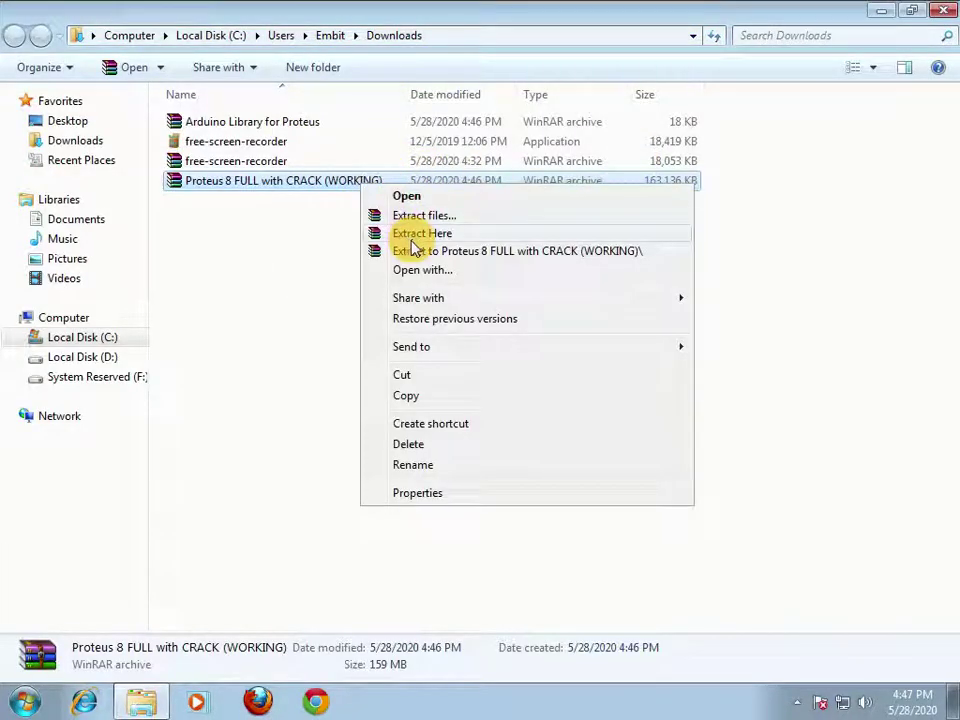
left_click(413, 238)
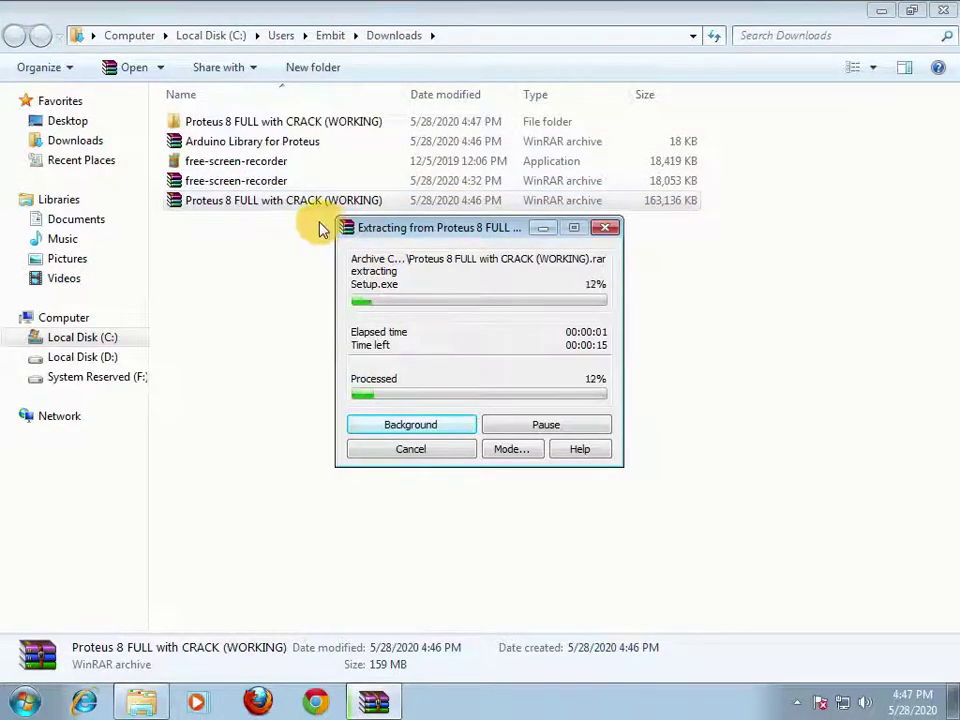
Run Setup from the extracted Proteus 8 folder and accept the Labcenter Electronics licence terms.
double_click(285, 121)
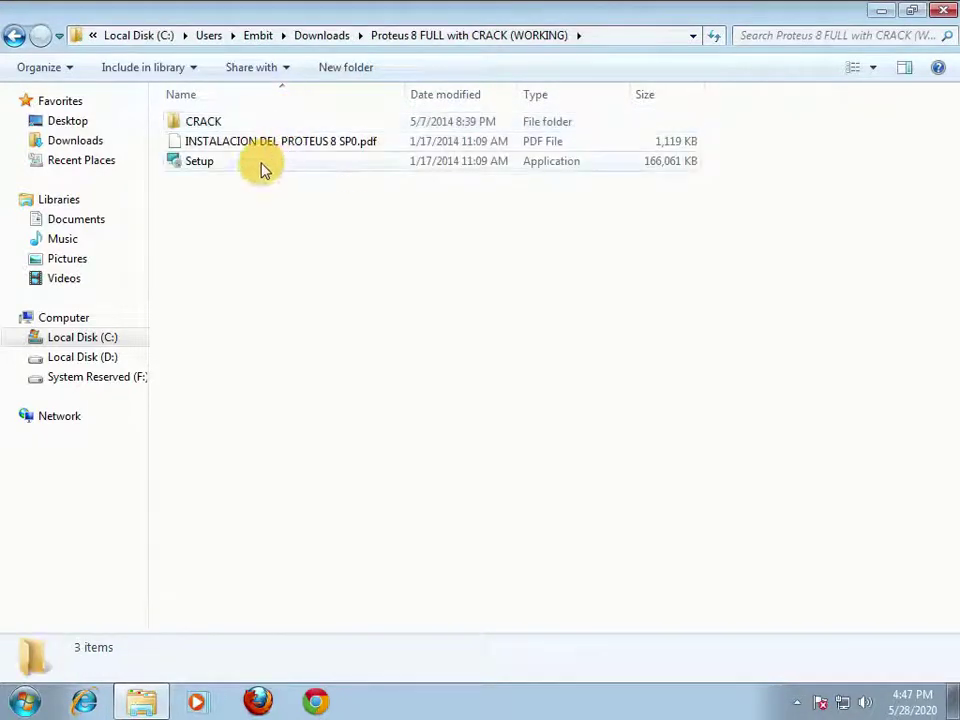
double_click(262, 167)
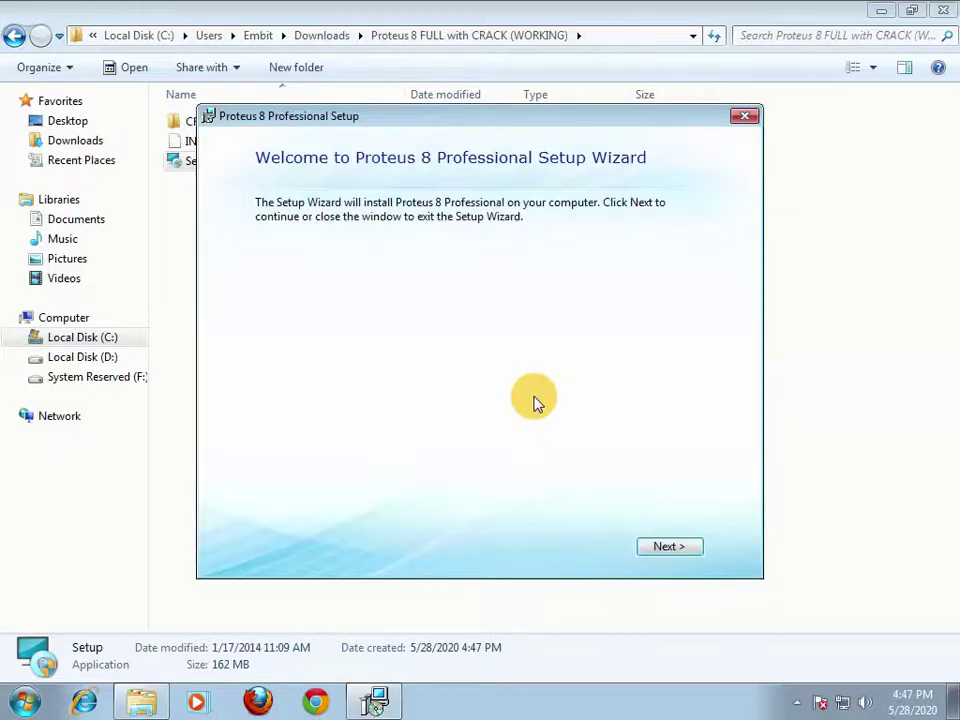
left_click(666, 547)
left_click(390, 513)
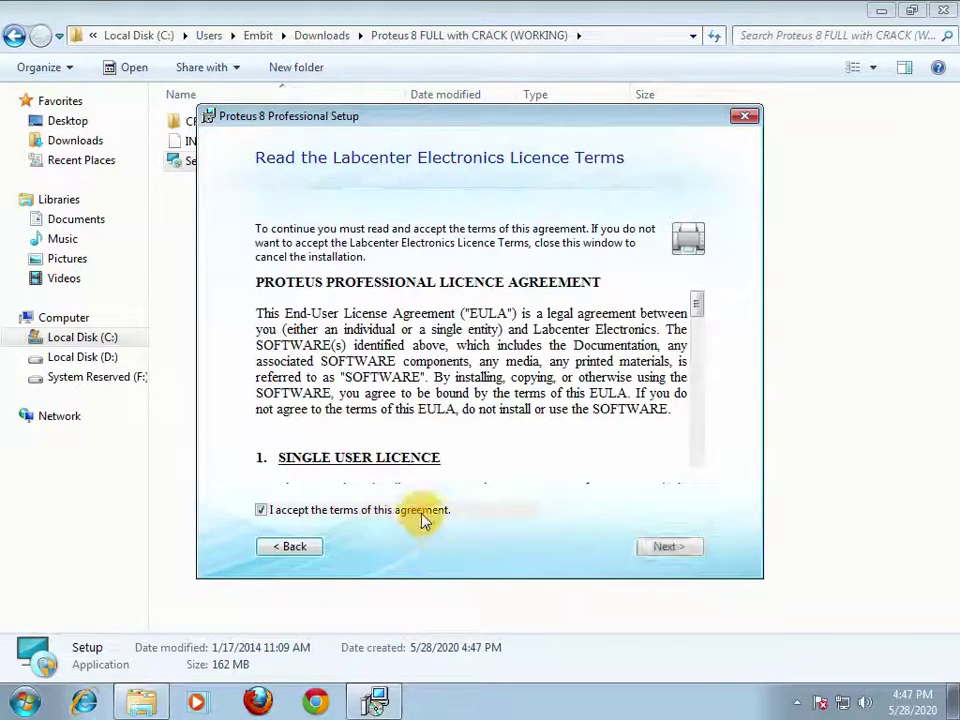
left_click(660, 545)
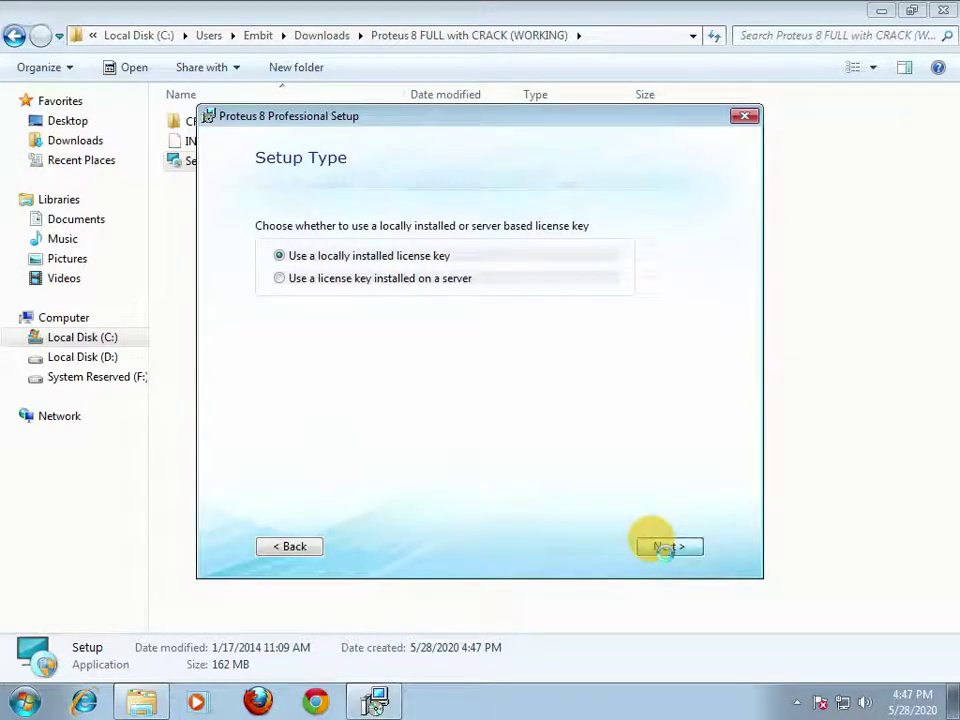
Choose a locally installed license key as the setup type and continue to the Labcenter Licence Manager.
left_click(652, 546)
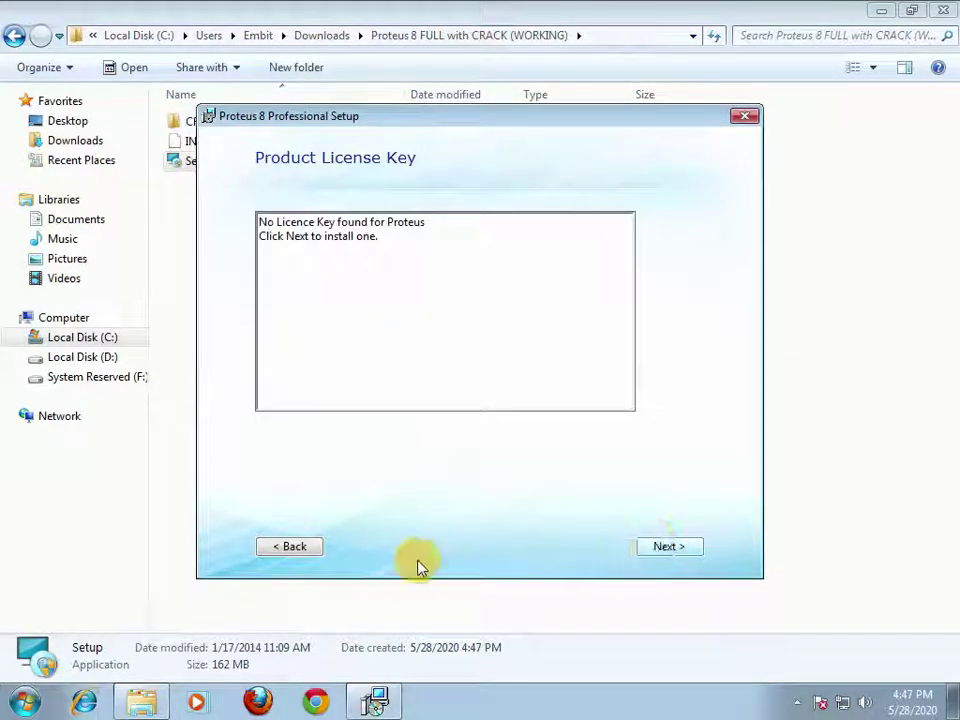
left_click(311, 553)
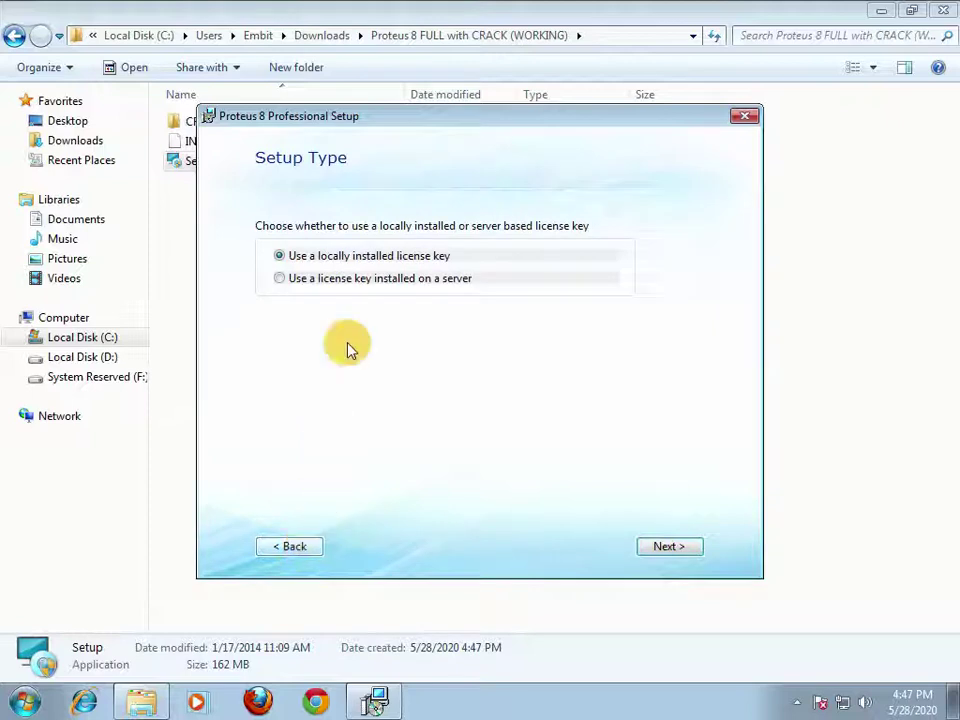
left_click(662, 548)
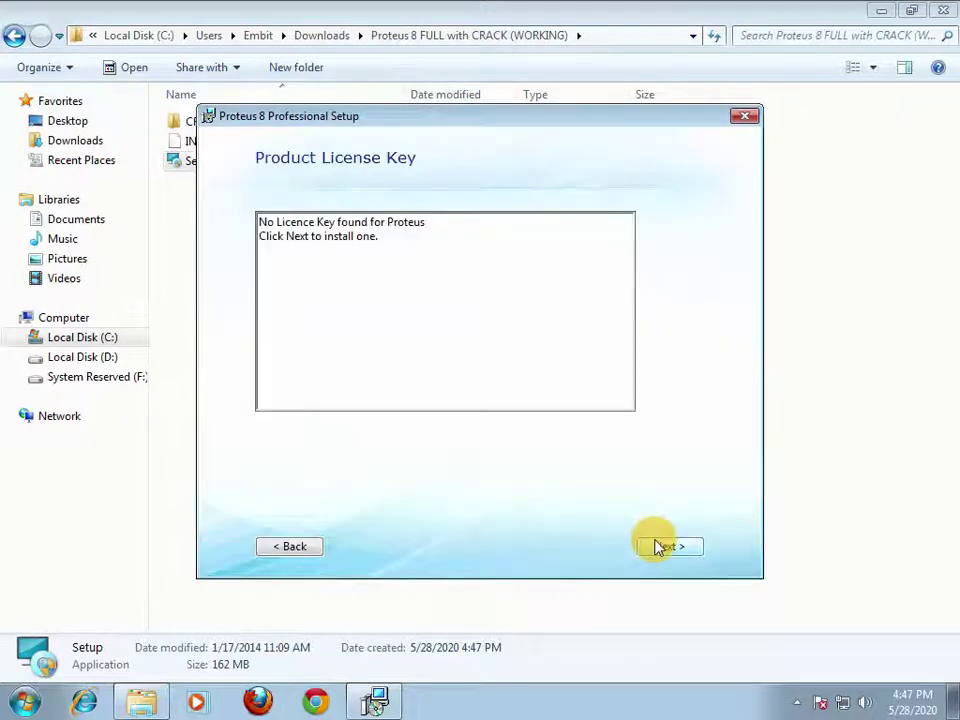
left_click(665, 549)
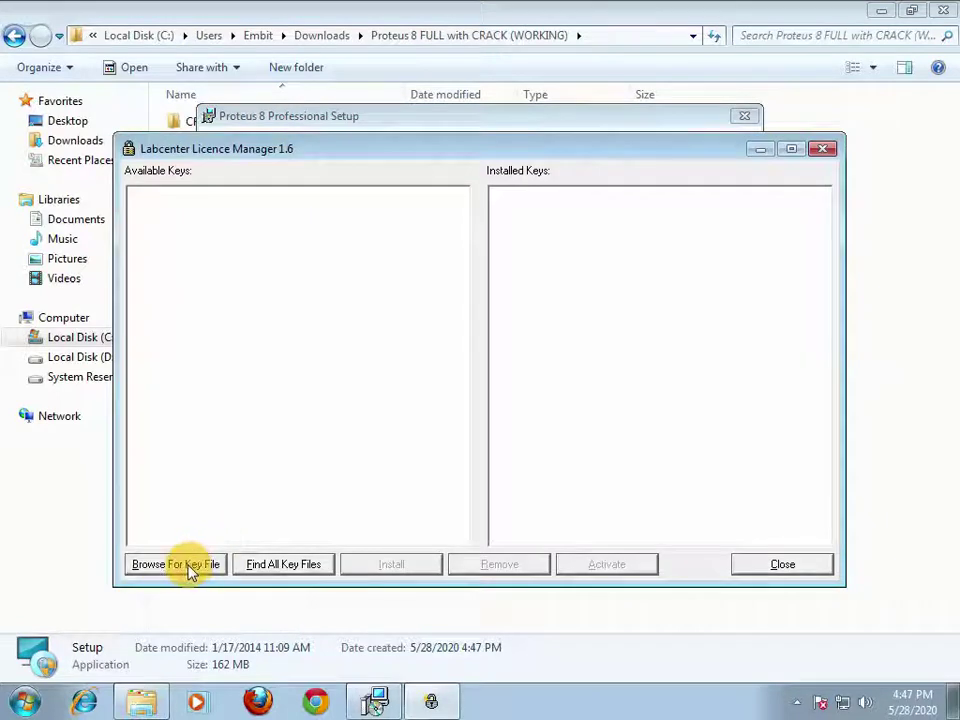
Load the key file LICENCE.lxk from the CRACK folder of the extracted Proteus 8 download.
left_click(196, 566)
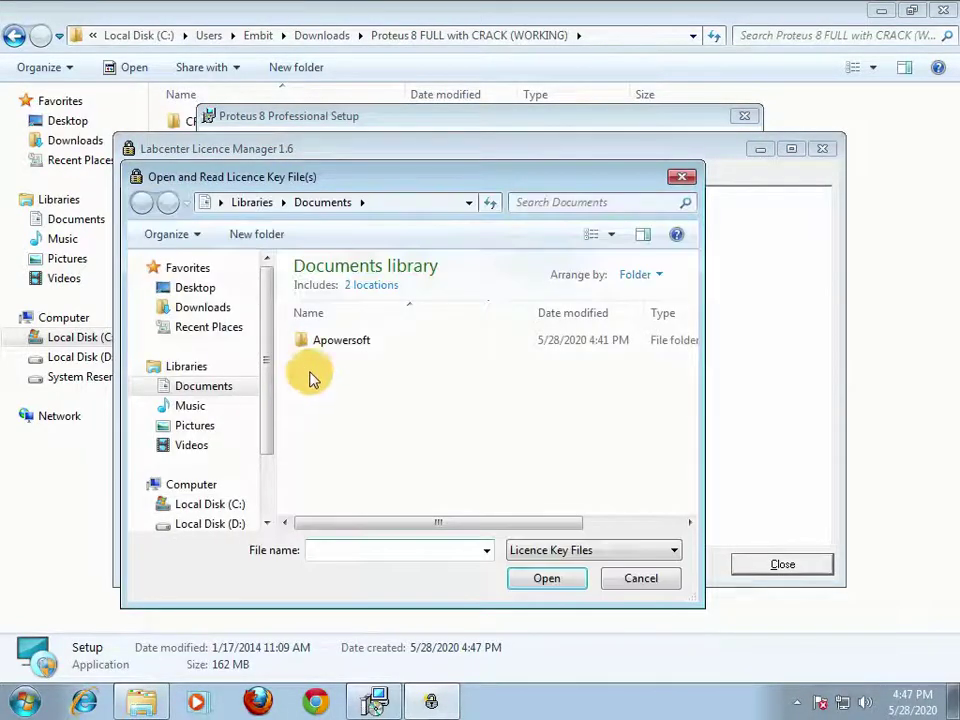
left_click(228, 309)
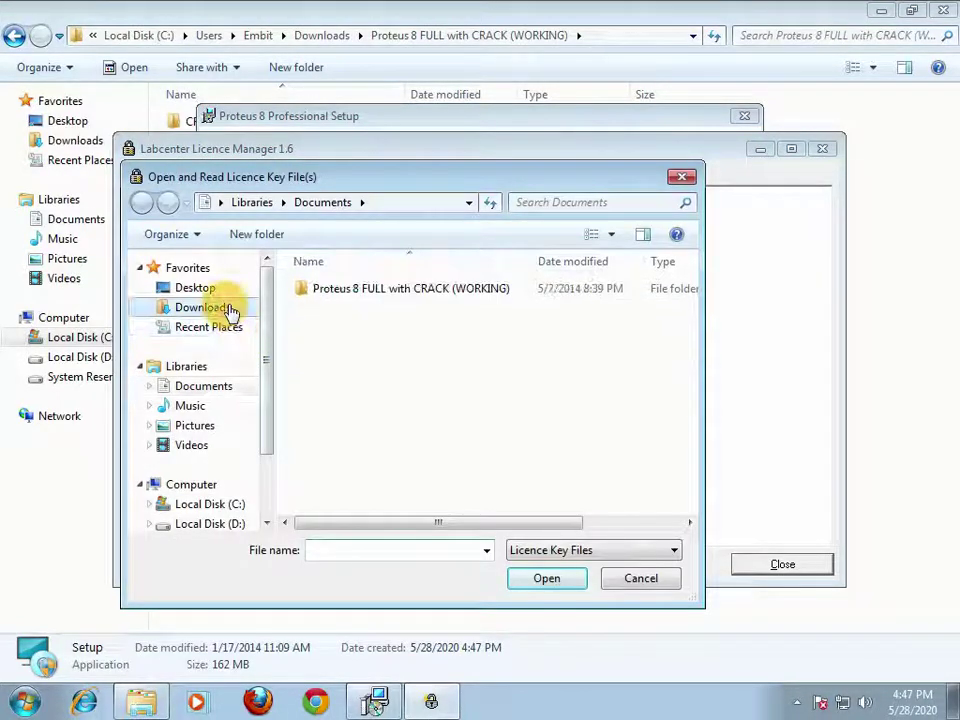
double_click(343, 296)
double_click(343, 296)
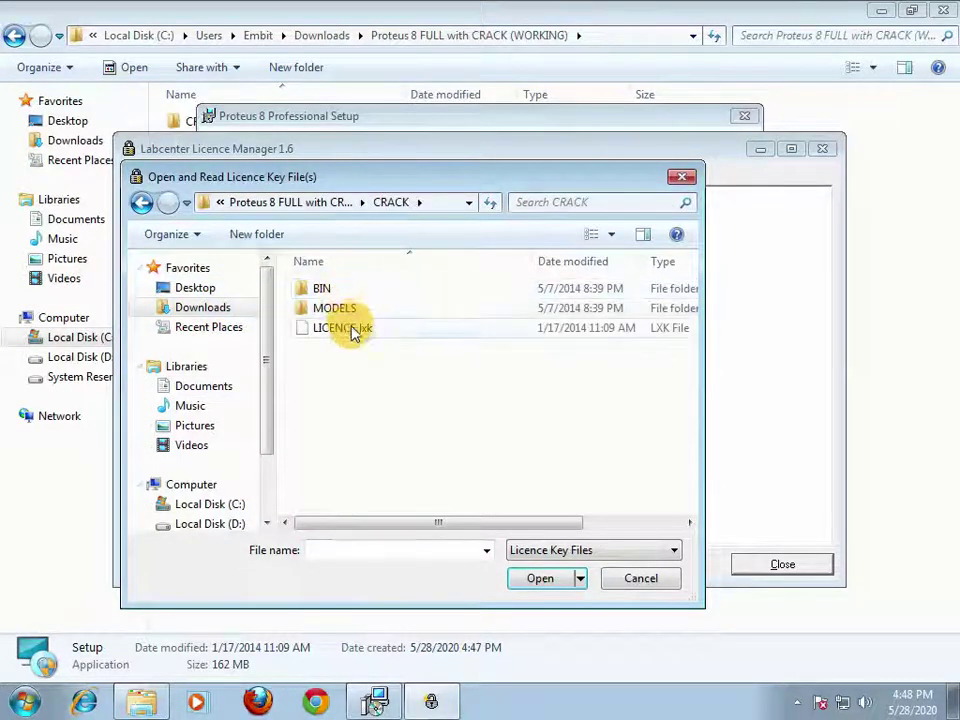
left_click(350, 332)
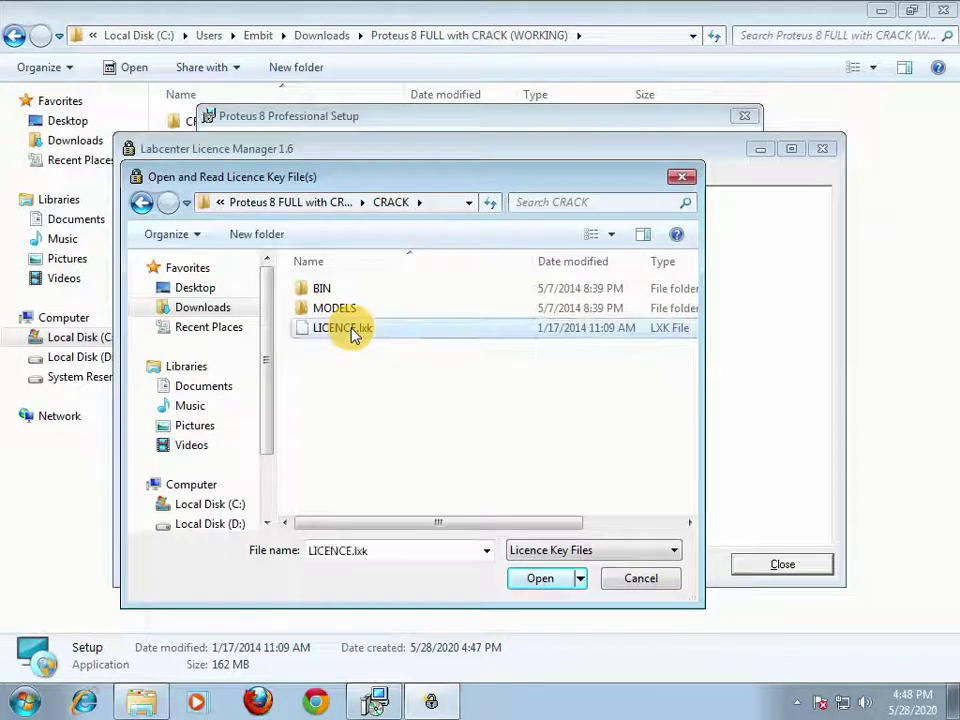
left_click(521, 580)
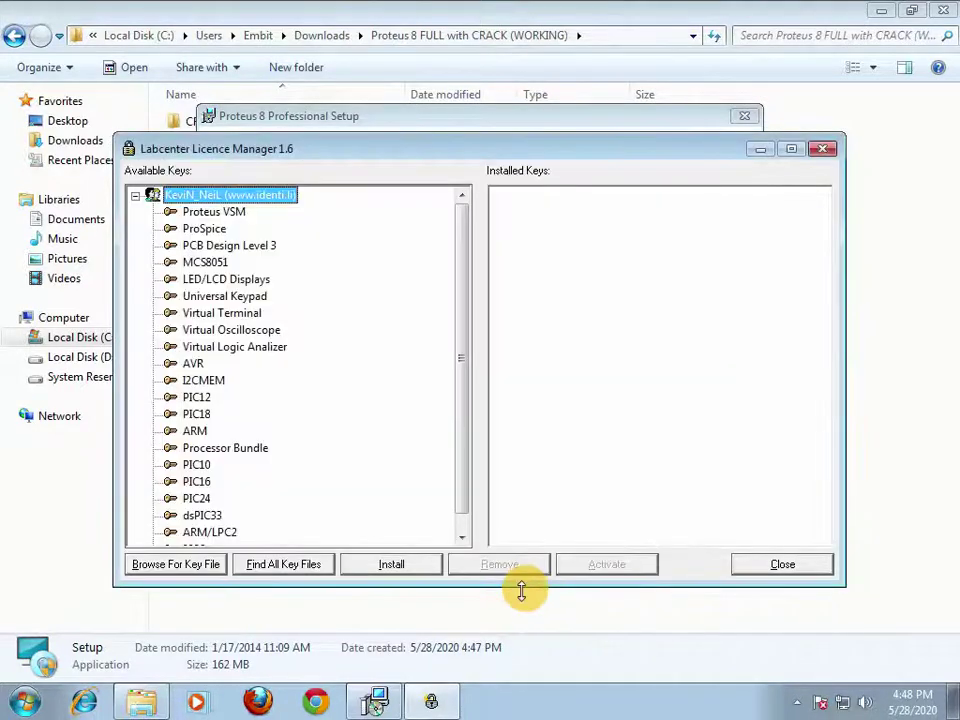
Install all the available product keys, close the Licence Manager and continue to the choice of installation.
left_click(390, 565)
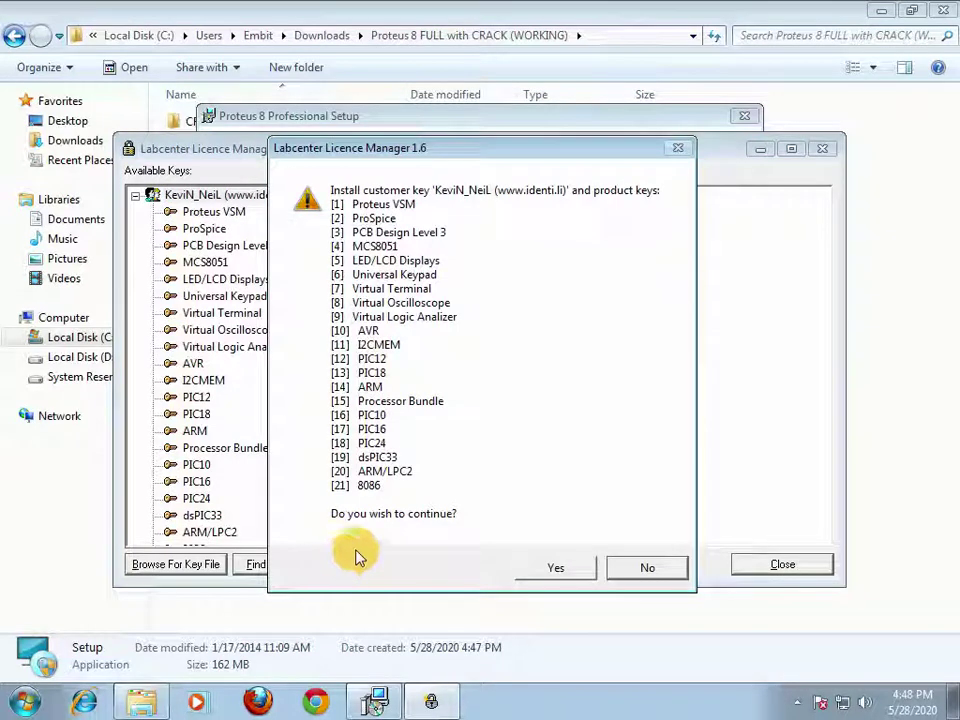
left_click(530, 567)
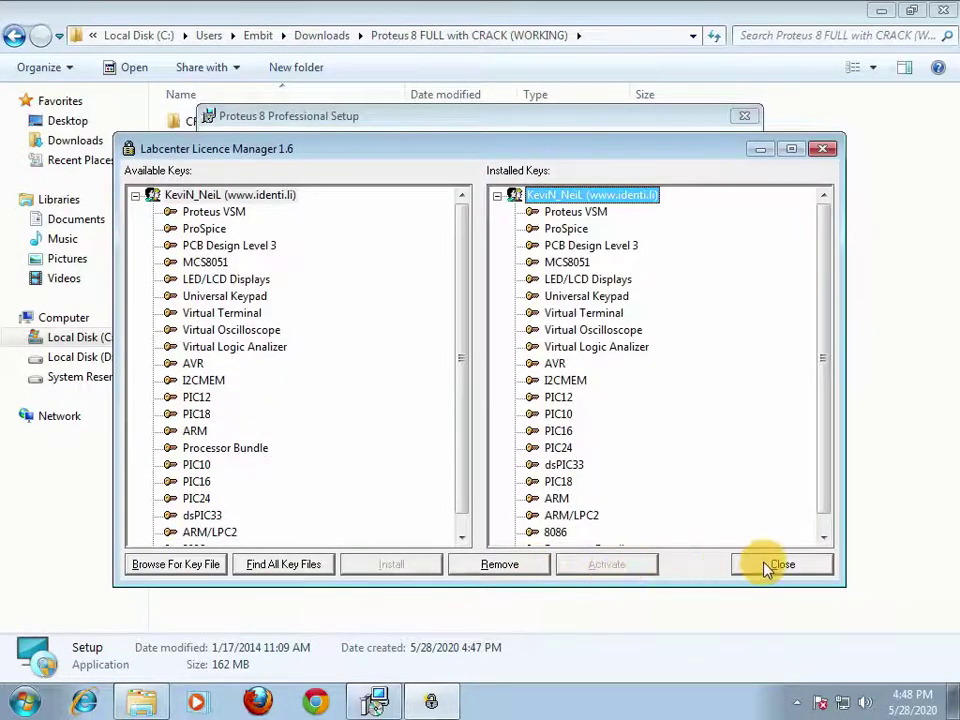
left_click(767, 564)
left_click(666, 547)
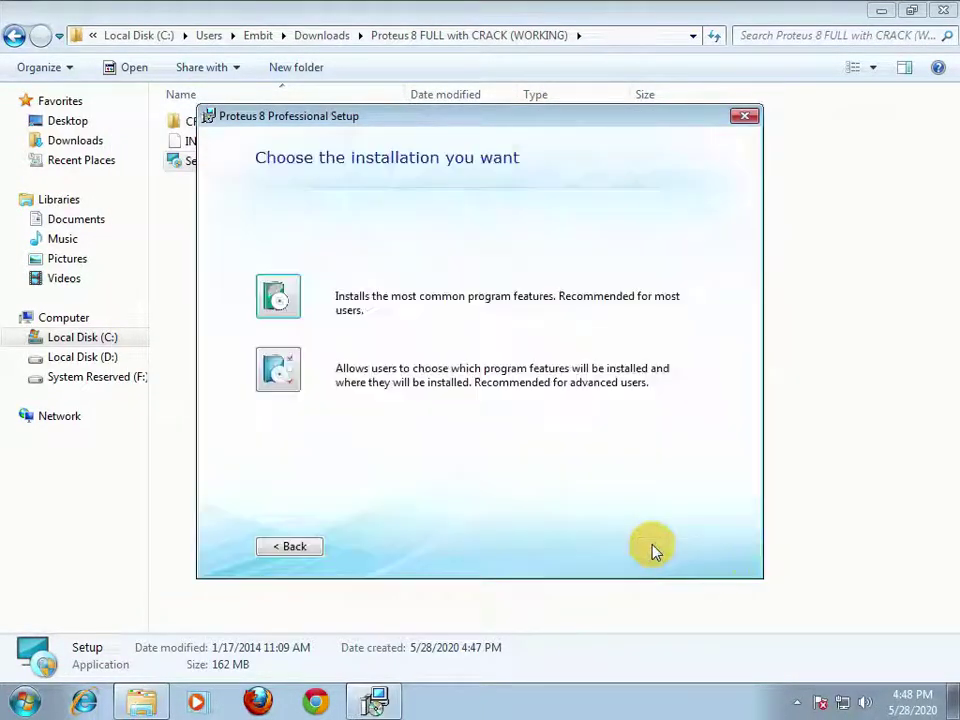
Install the most common Proteus 8 features along with the Visual C++ 2008 Redistributable, accepting its license terms, and close the finished setup.
left_click(279, 298)
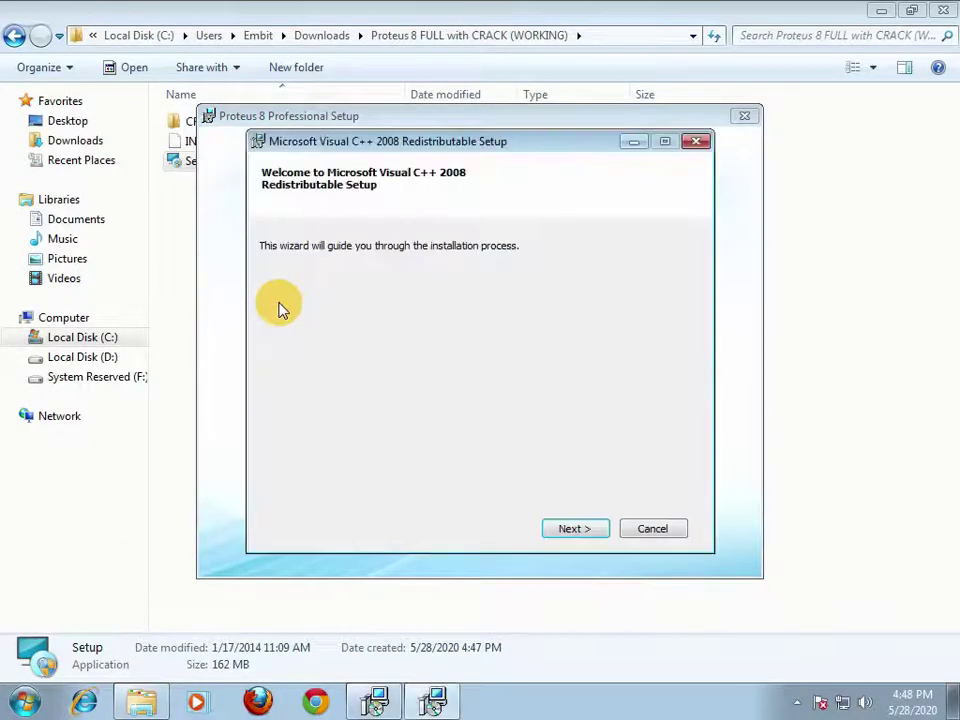
left_click(567, 535)
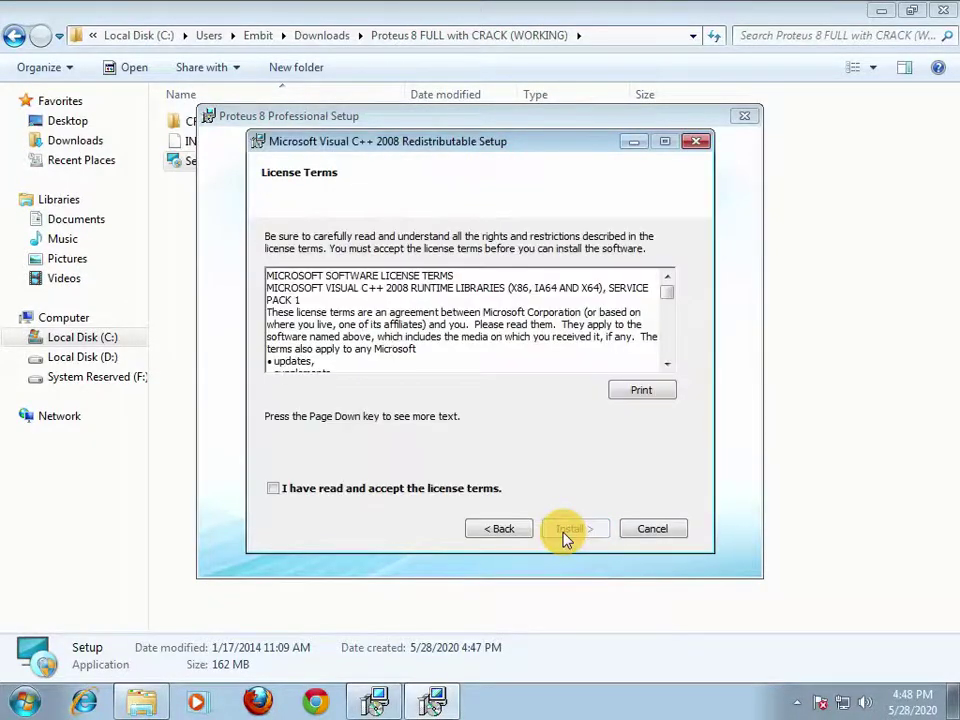
left_click(435, 490)
left_click(578, 530)
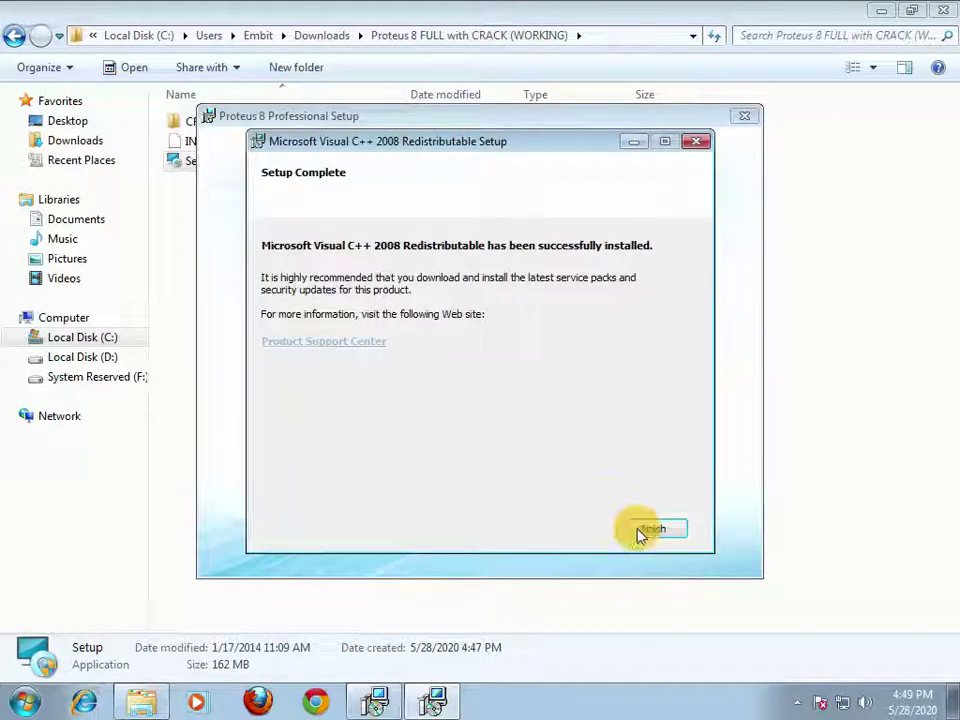
left_click(640, 530)
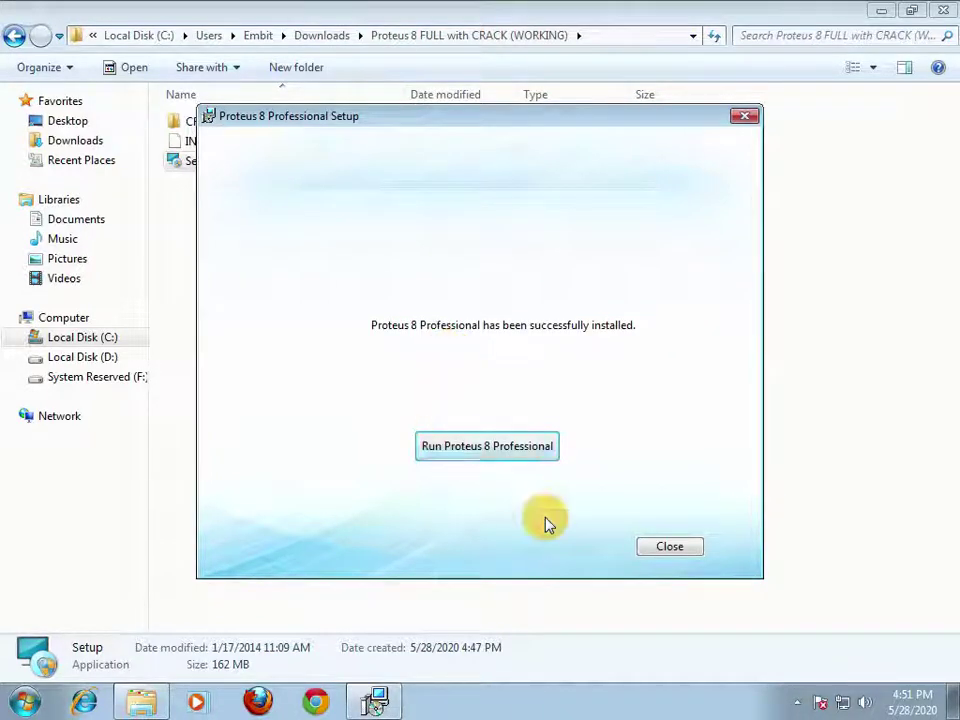
left_click(668, 547)
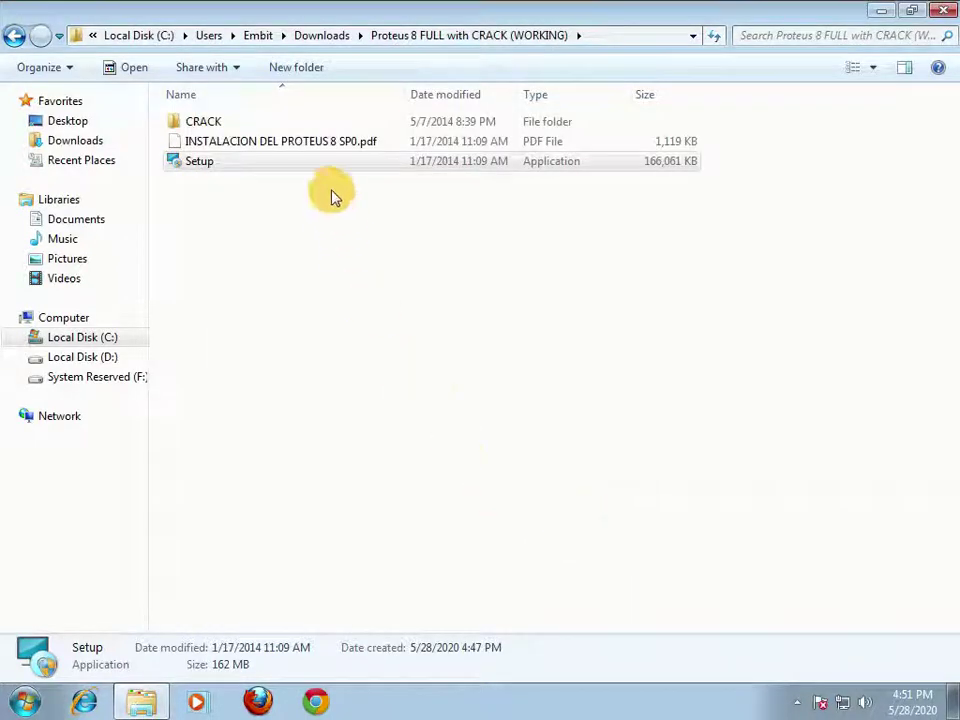
Copy the BIN and MODELS folders from the CRACK folder.
double_click(317, 124)
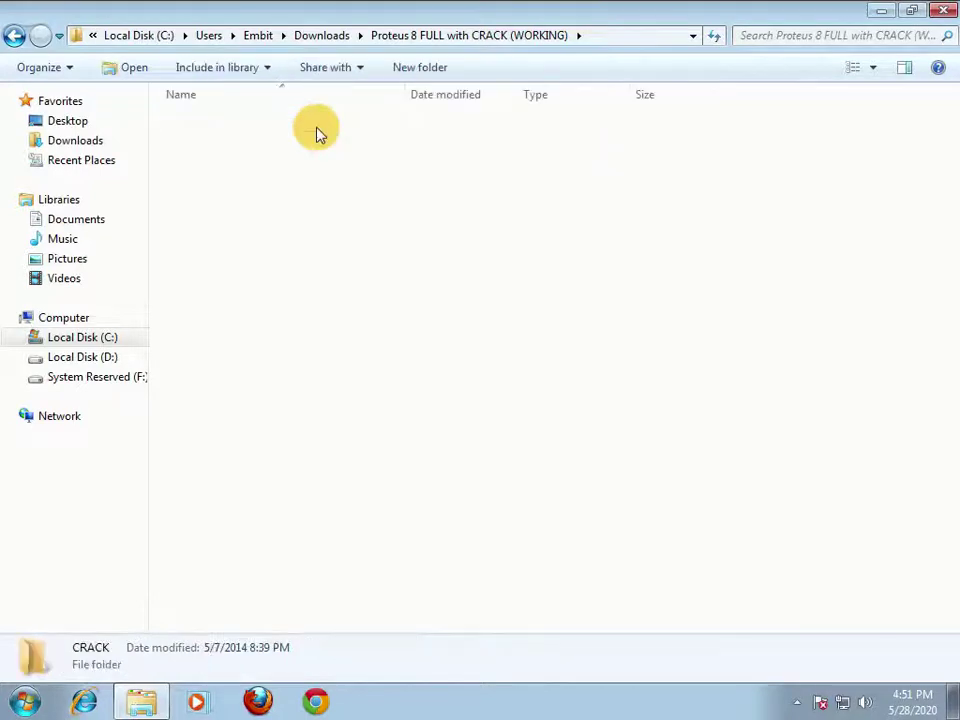
left_click(302, 127)
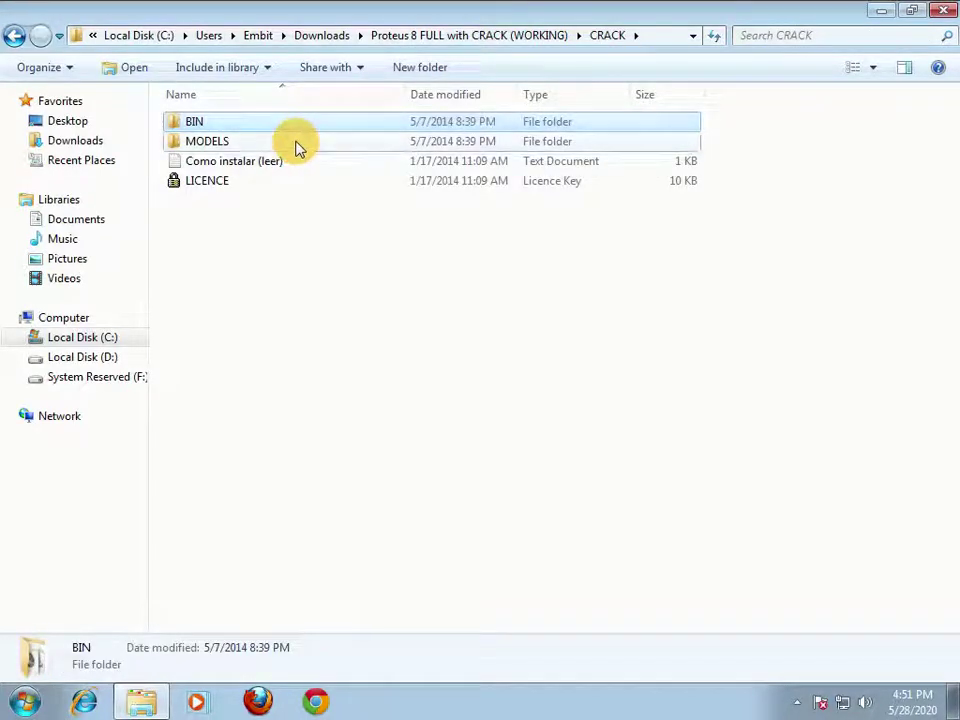
left_click(300, 143, "ctrl")
right_click(300, 145)
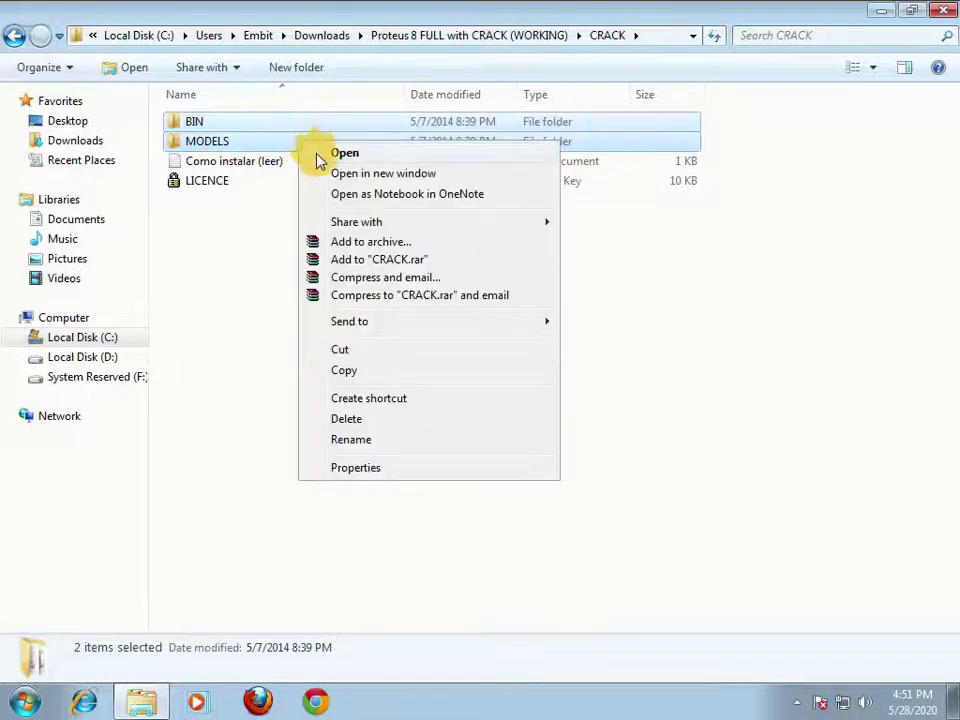
left_click(344, 371)
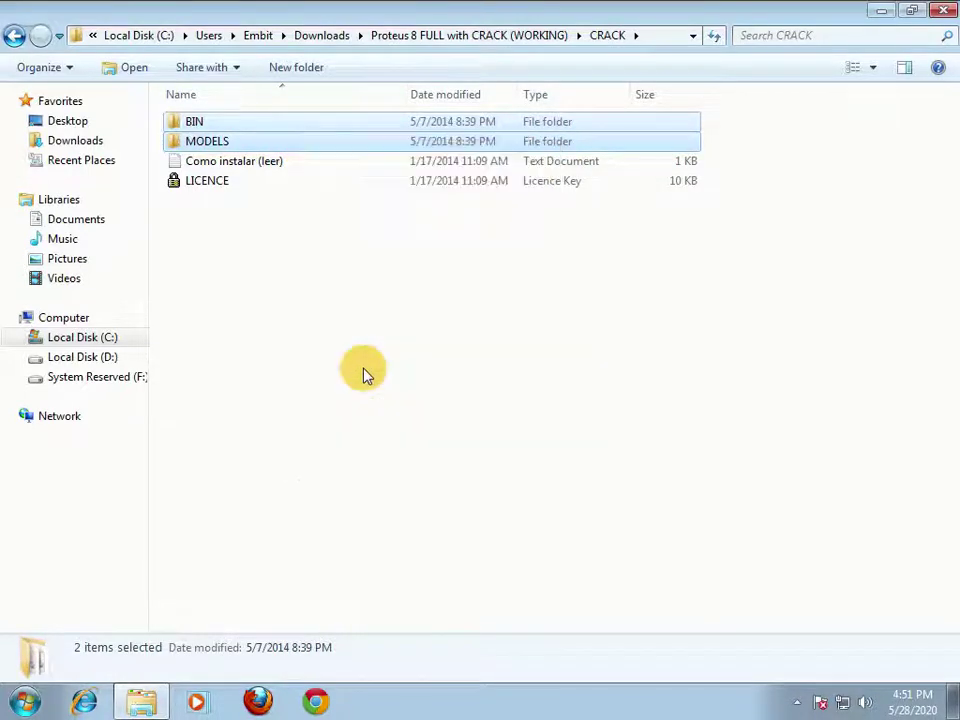
Open the Proteus 8 Professional folder inside Labcenter Electronics, under Program Files on Local Disk (C:).
left_click(98, 340)
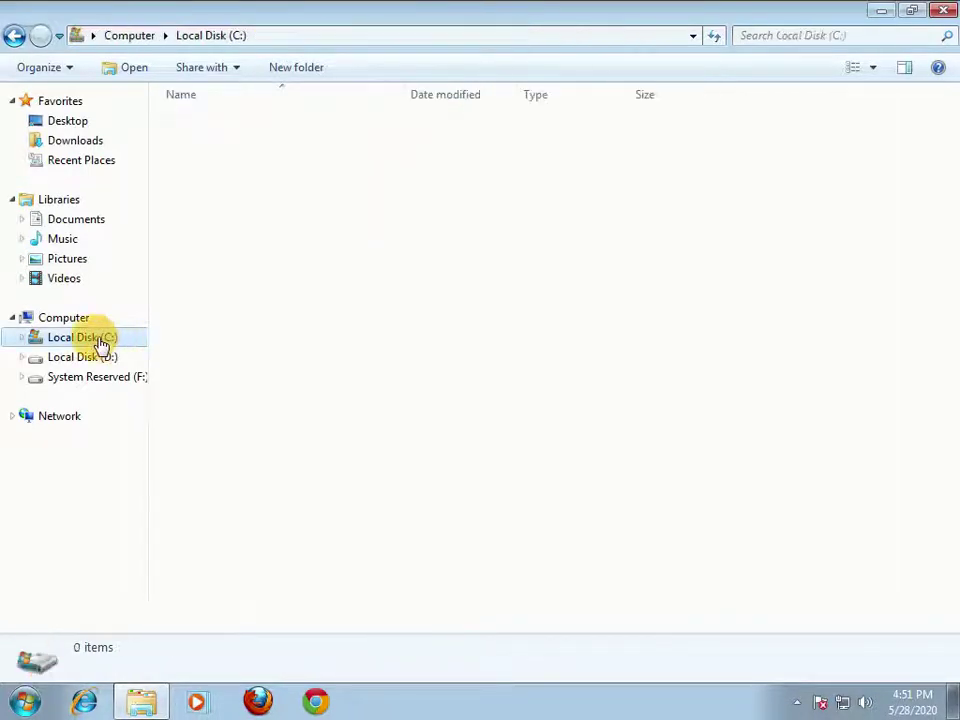
double_click(212, 145)
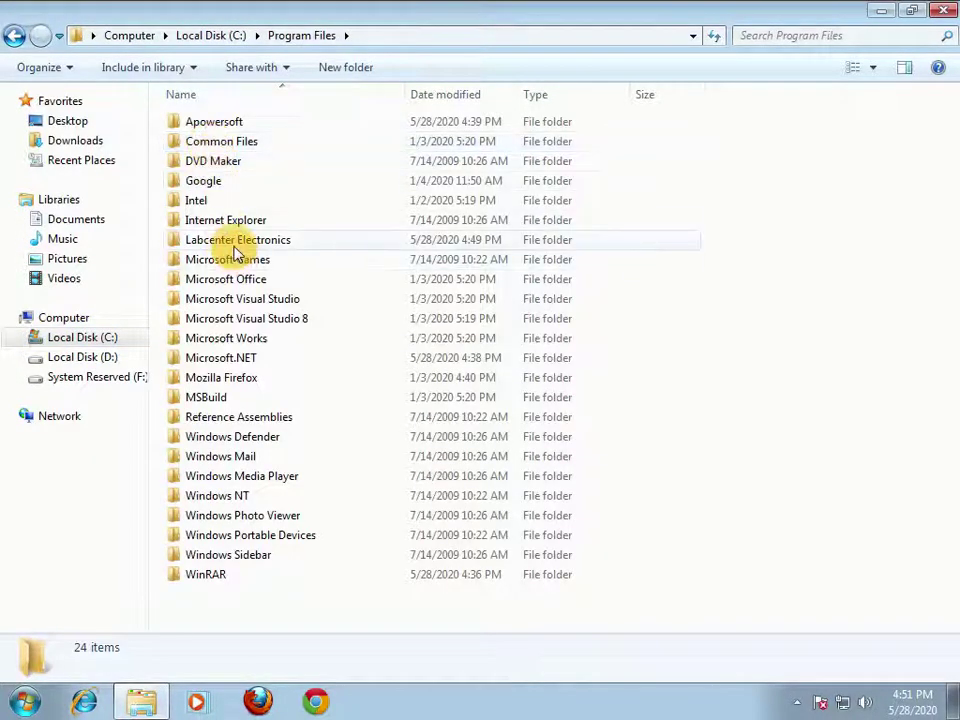
double_click(241, 247)
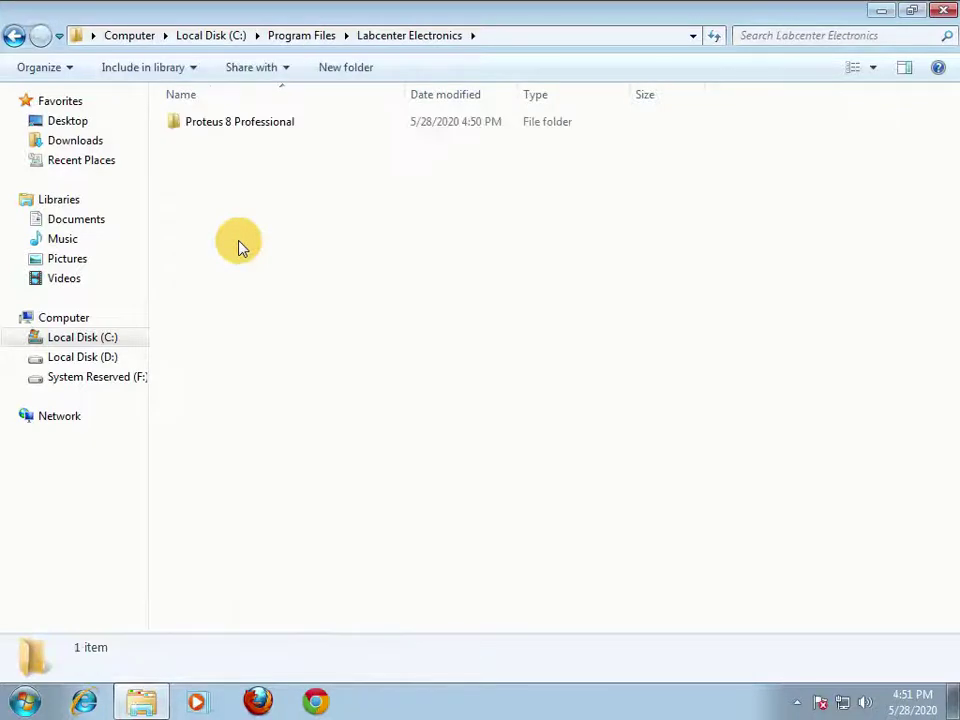
double_click(262, 125)
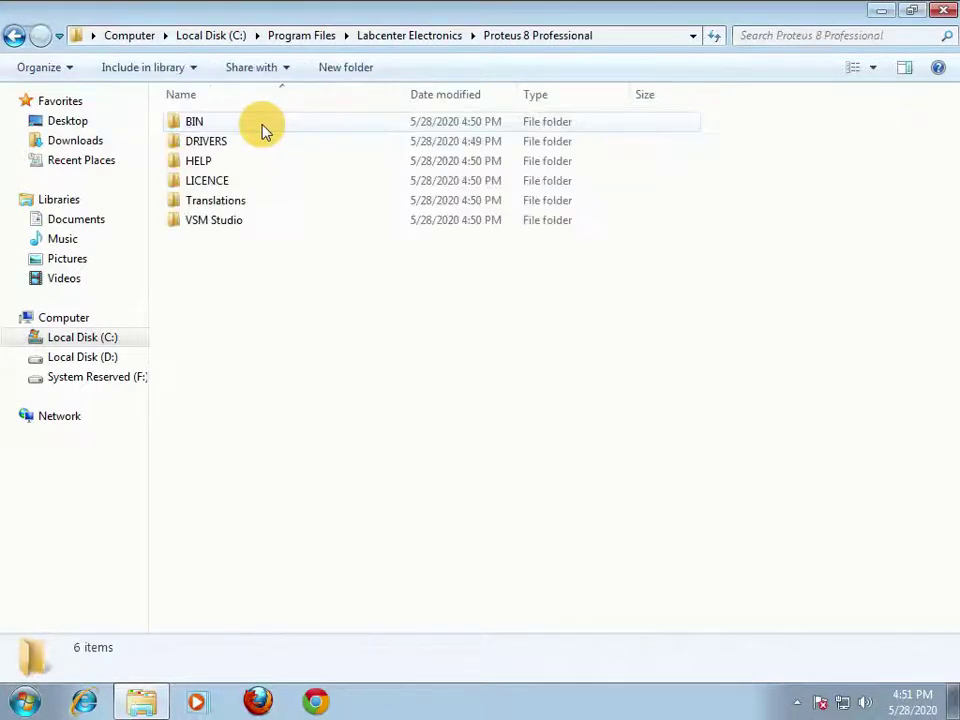
Paste the copied BIN and MODELS folders, merging folders and replacing all conflicting files with administrator permission, and close the folder window.
right_click(311, 303)
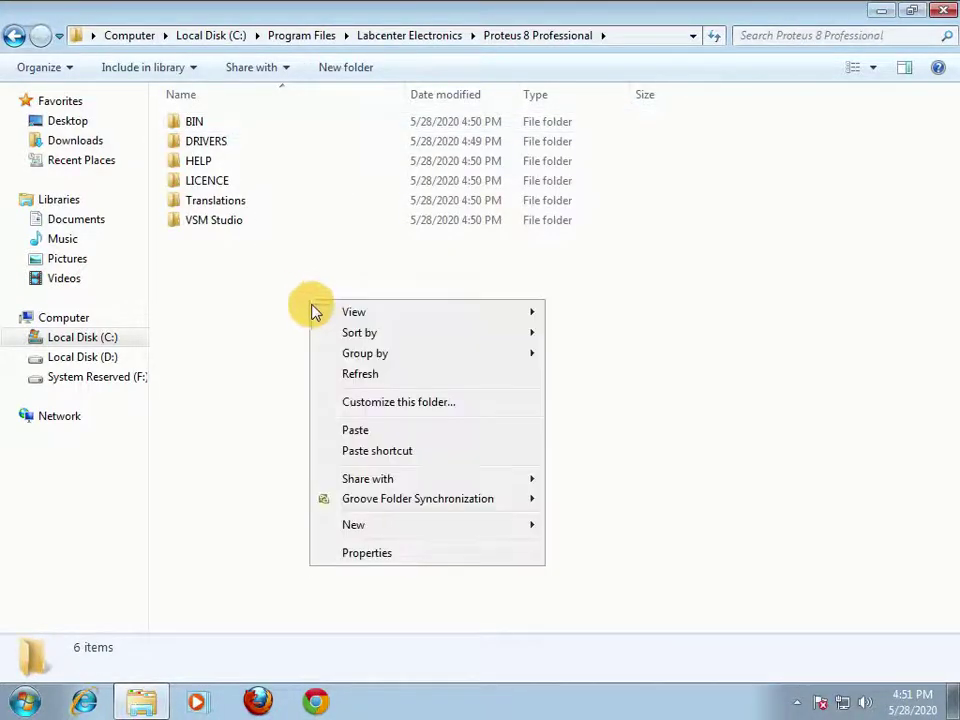
left_click(387, 440)
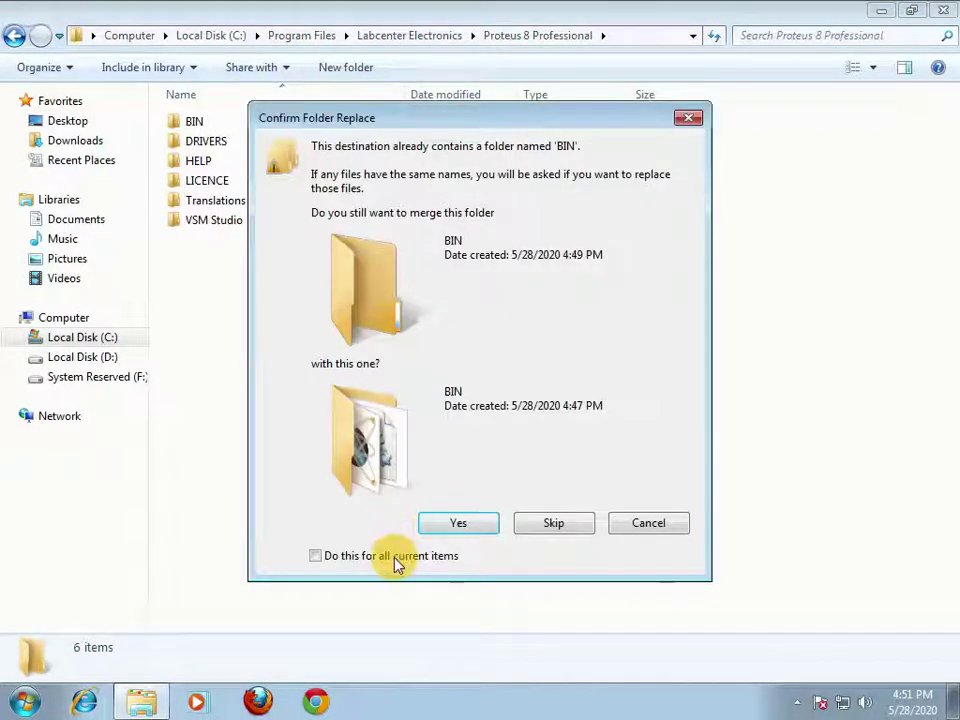
left_click(396, 560)
left_click(446, 530)
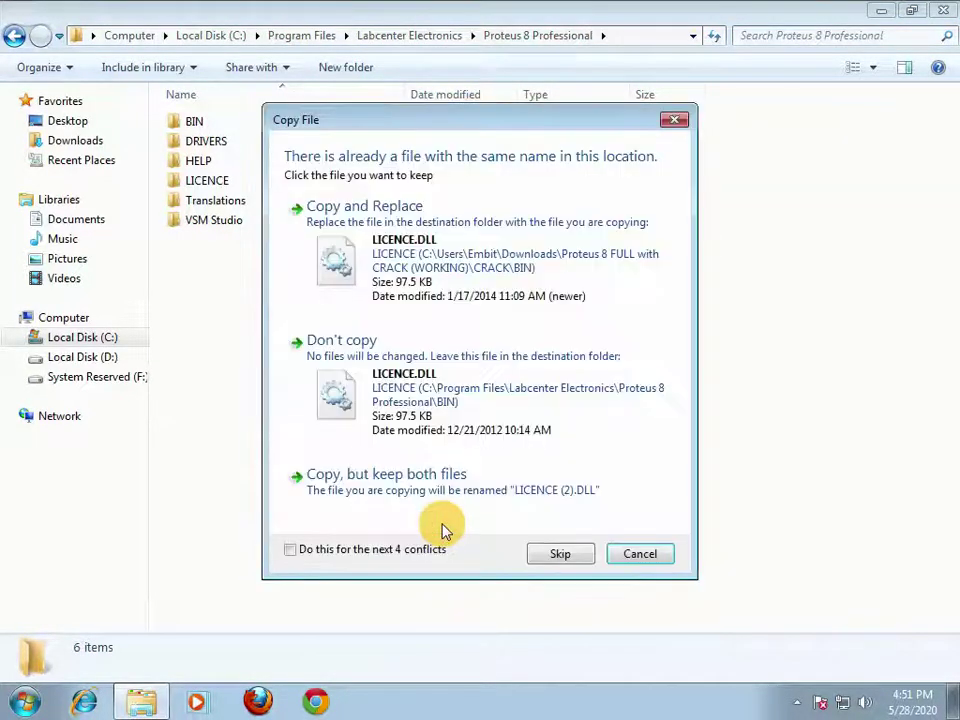
left_click(368, 553)
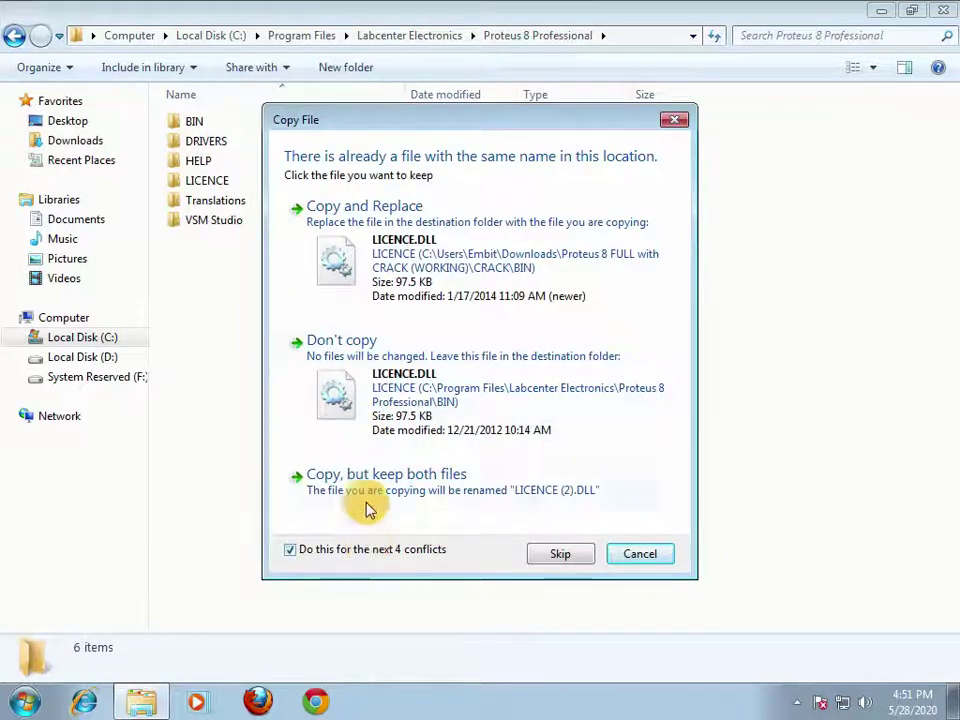
left_click(388, 274)
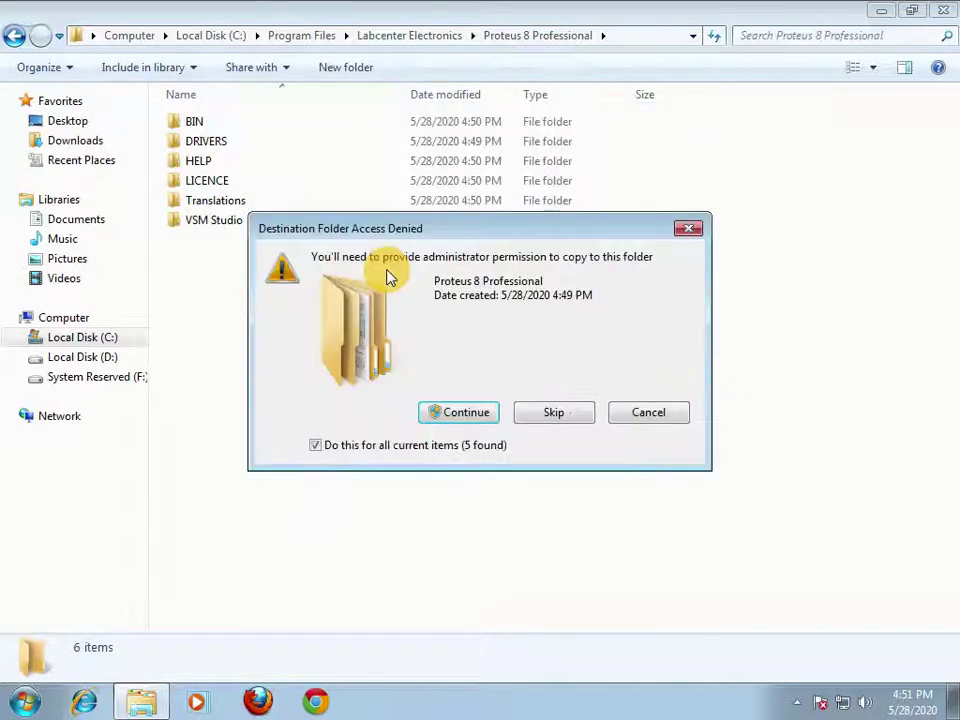
left_click(458, 413)
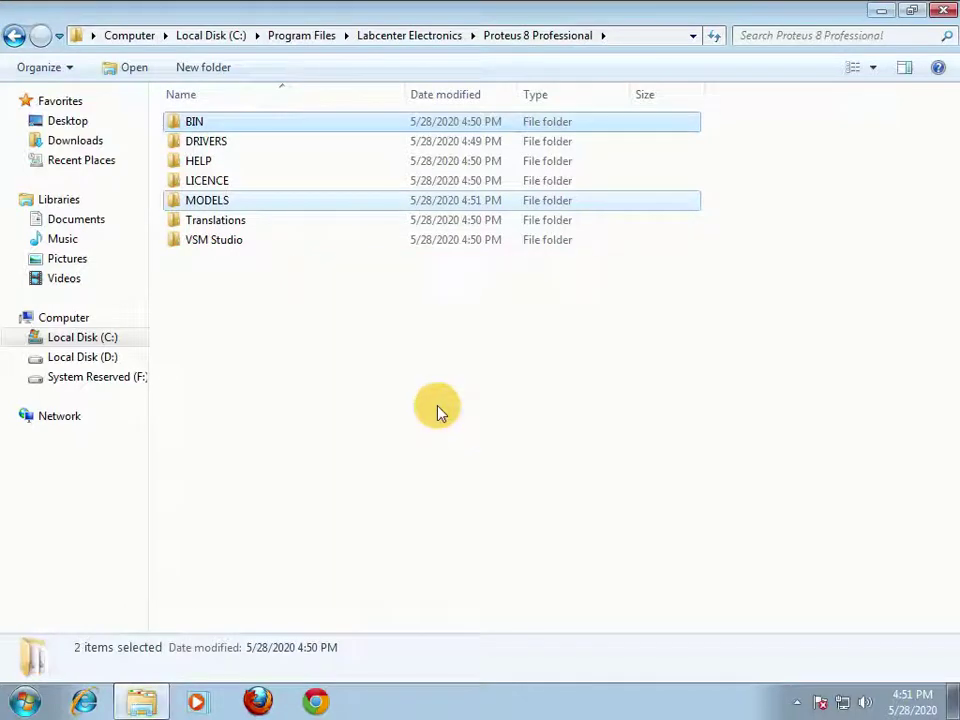
left_click(943, 10)
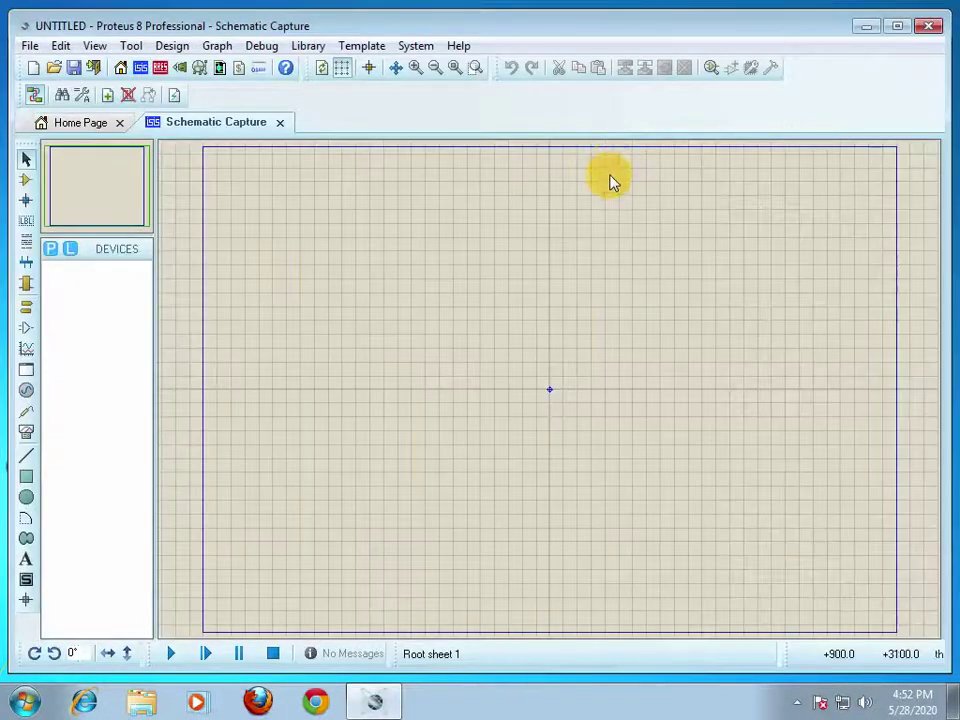
Close Proteus 8 Professional without saving the untitled schematic project.
left_click(925, 27)
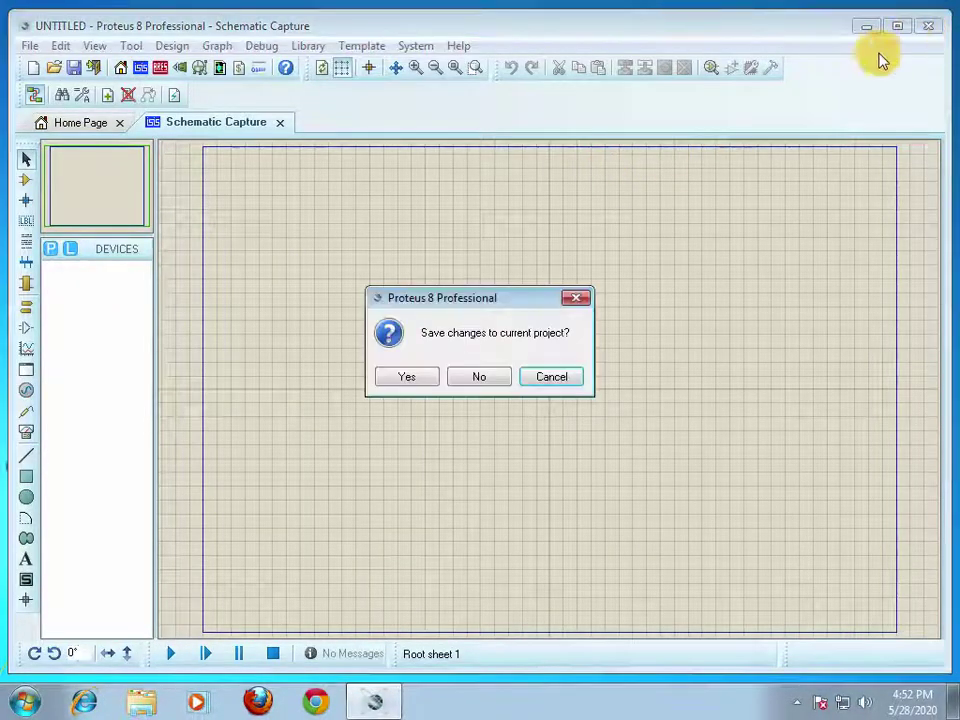
left_click(456, 377)
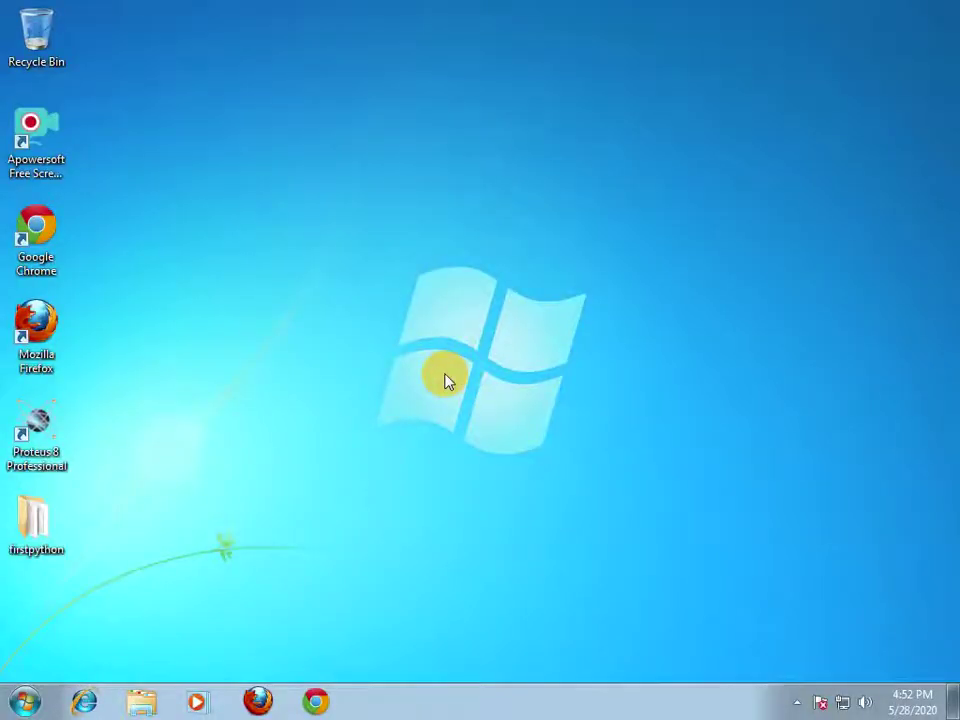